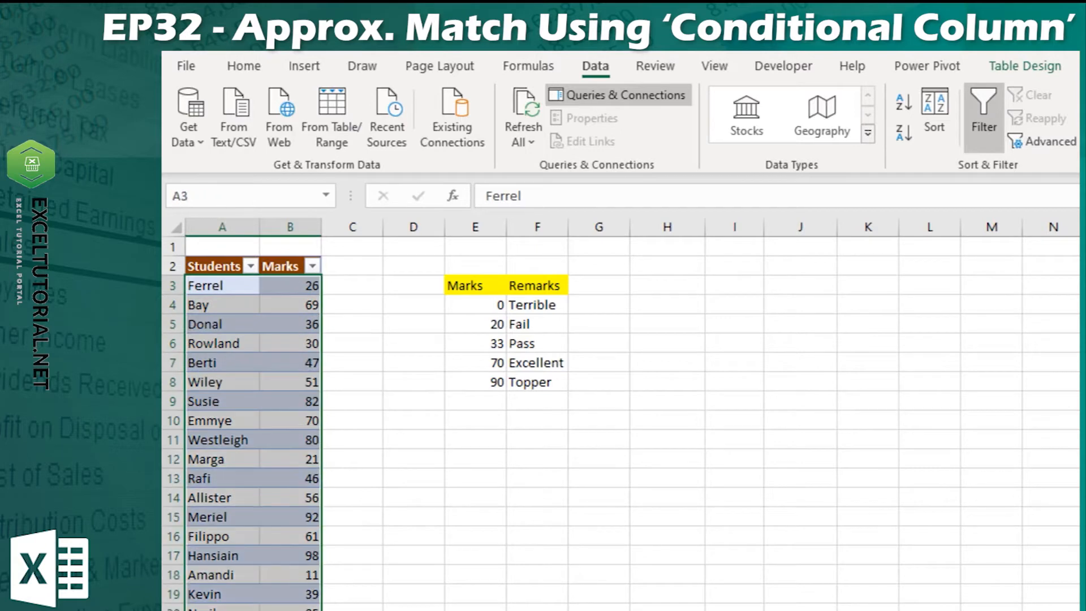
left_click_drag(465, 285, 558, 396)
left_click(544, 380)
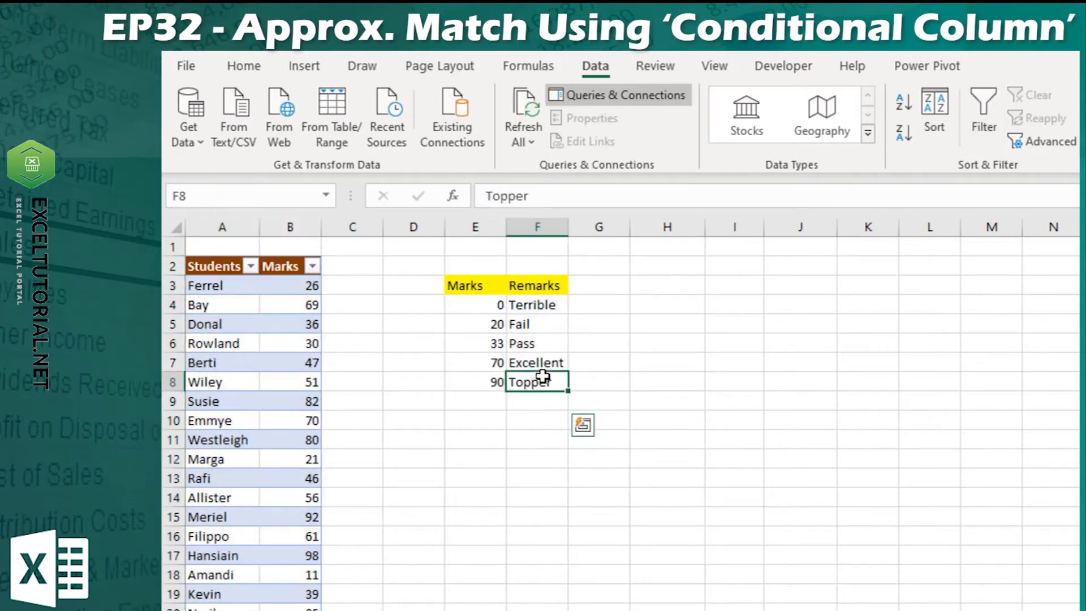
left_click_drag(354, 263, 361, 610)
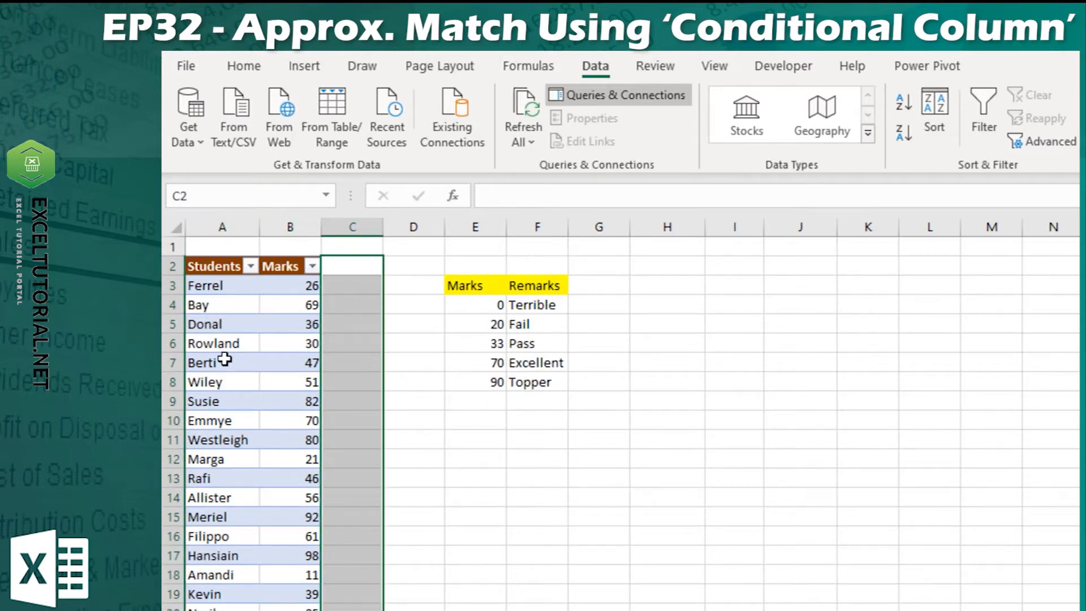
Turn off the filter on the Students and Marks table and load the table into the Power Query Editor
left_click(273, 378)
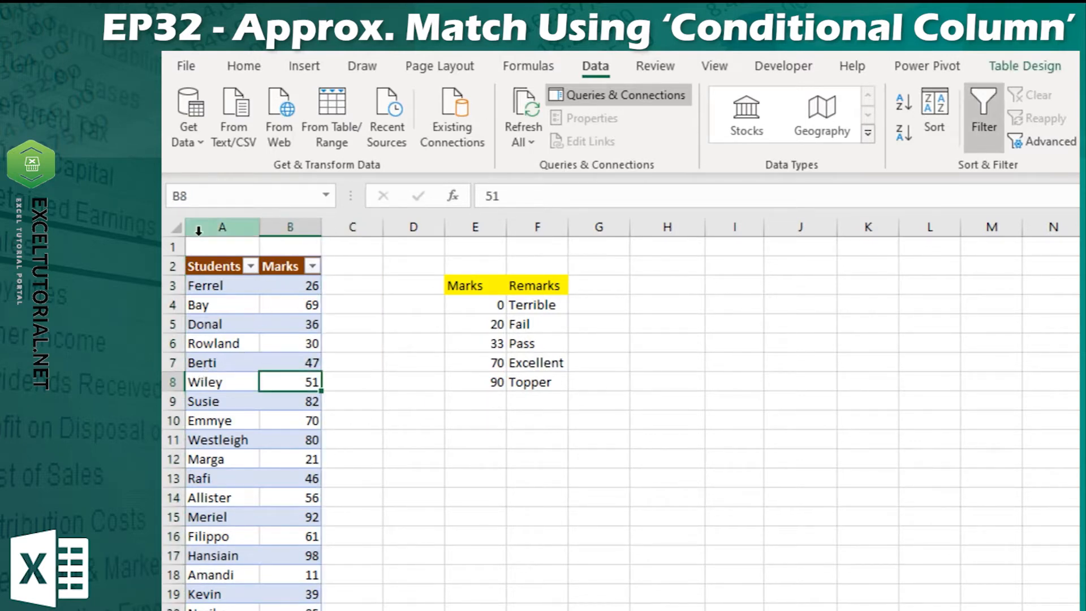
left_click(982, 131)
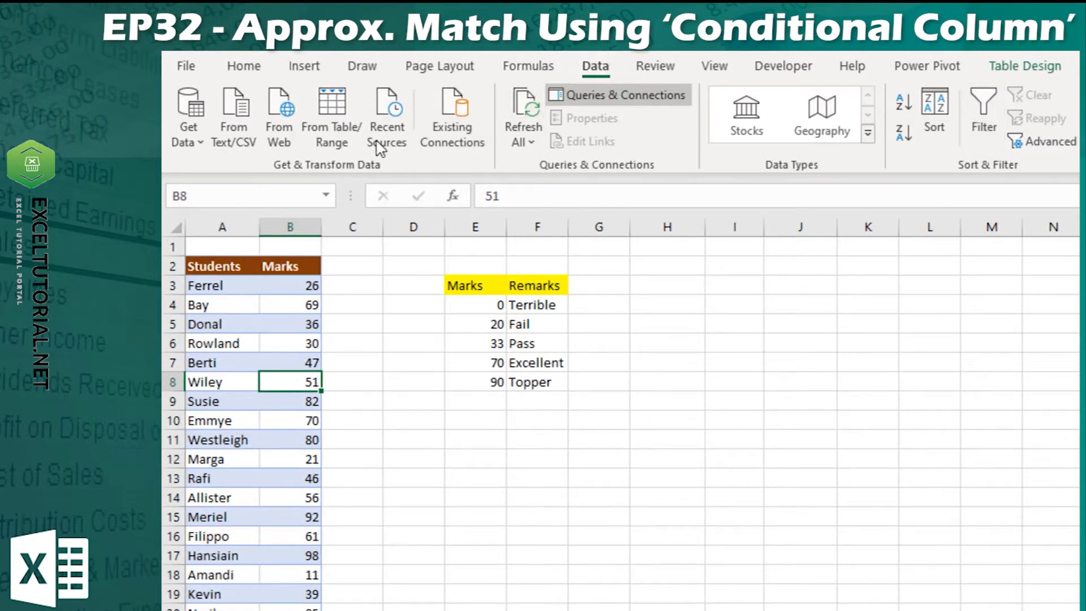
left_click(330, 128)
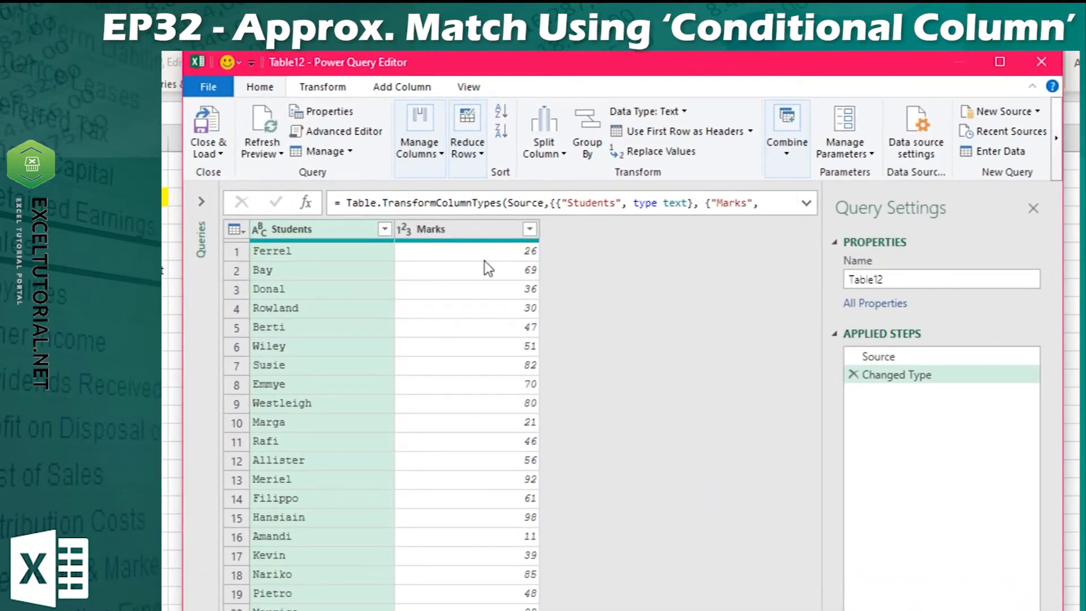
Select the Marks column and bring up the commands for adding a column
left_click(481, 229)
left_click(334, 88)
left_click(380, 86)
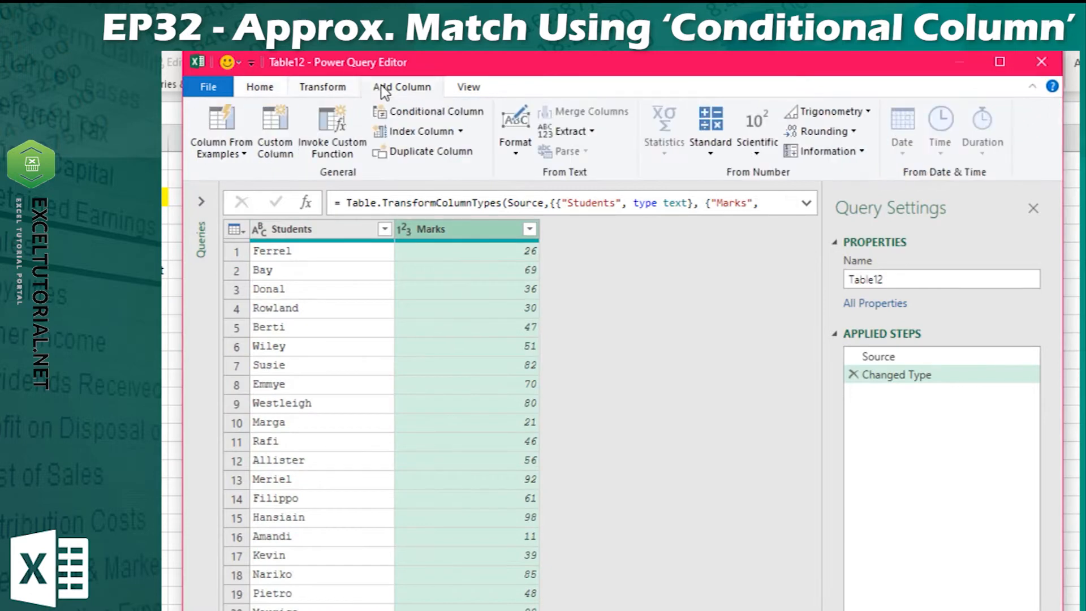
left_click(225, 155)
left_click(245, 190)
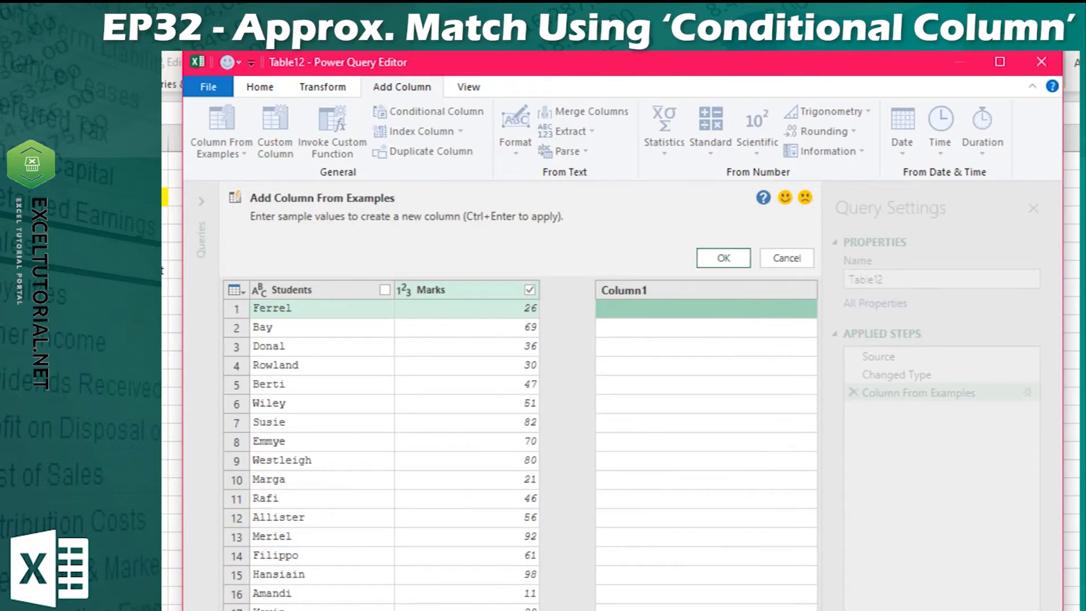
left_click(774, 263)
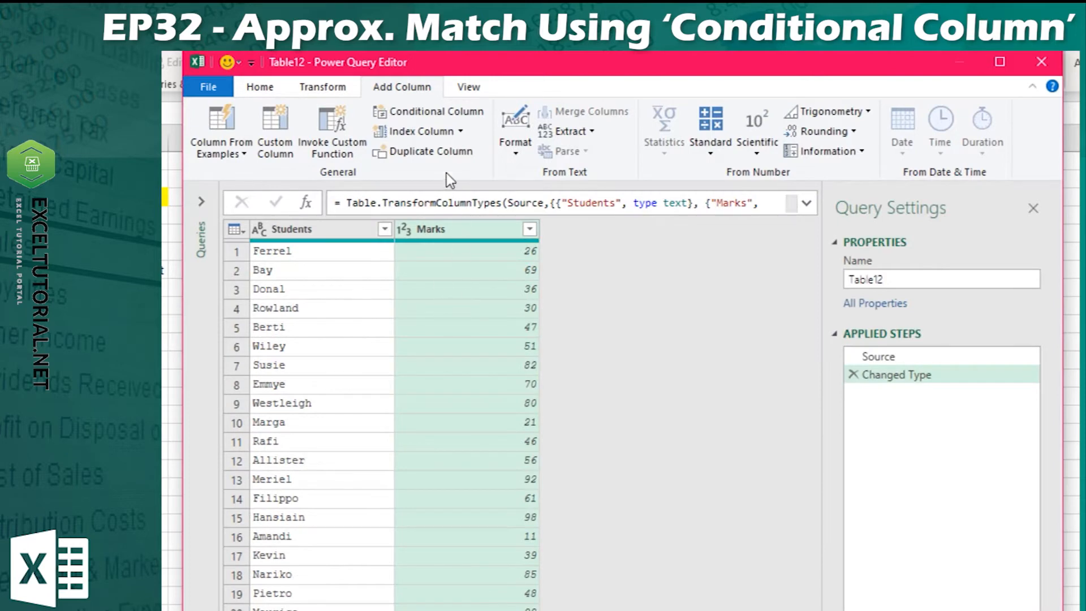
Start a conditional column whose first clause outputs Topper if Marks is greater than or equal to 90
left_click(424, 121)
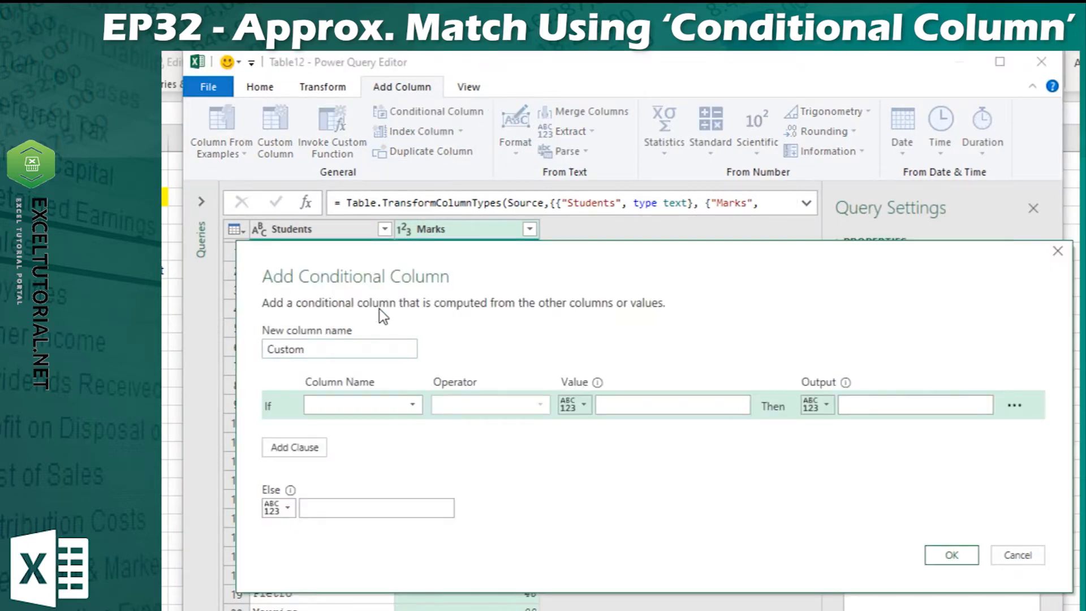
left_click_drag(320, 245, 306, 237)
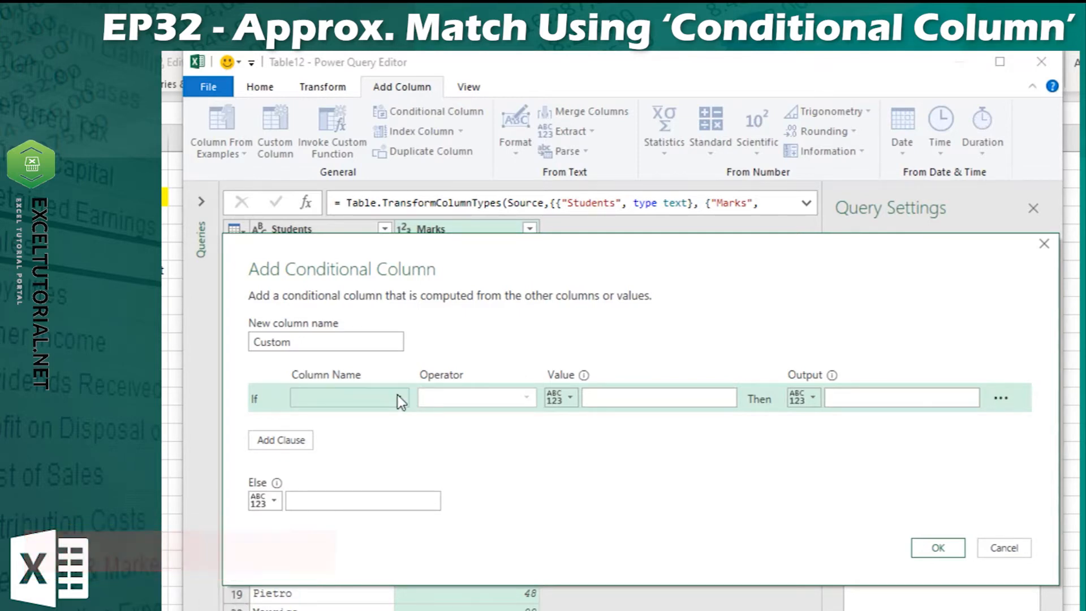
left_click(315, 342)
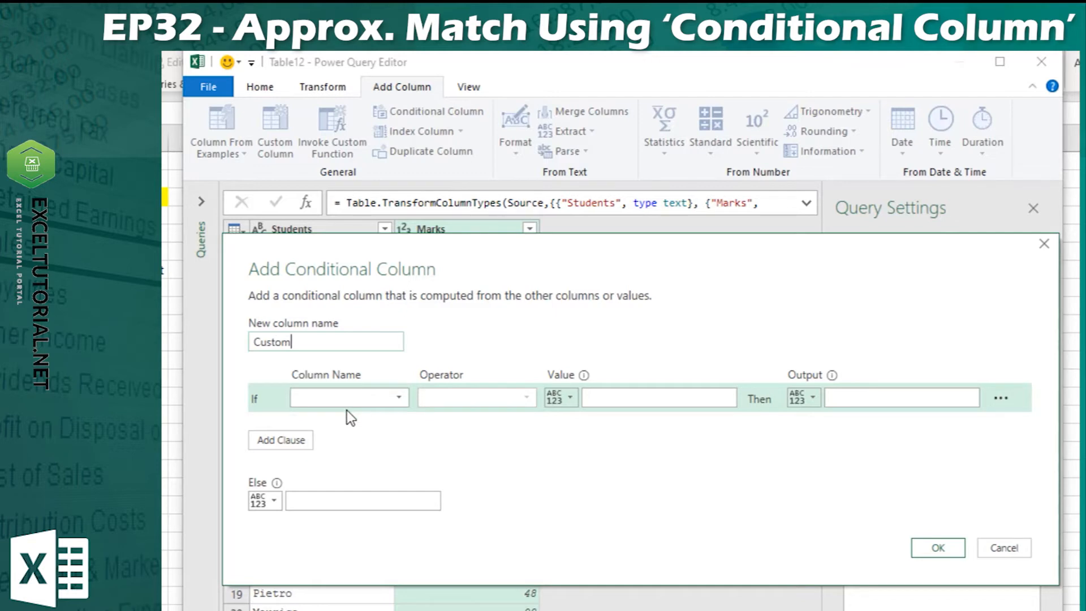
left_click(365, 399)
left_click(363, 437)
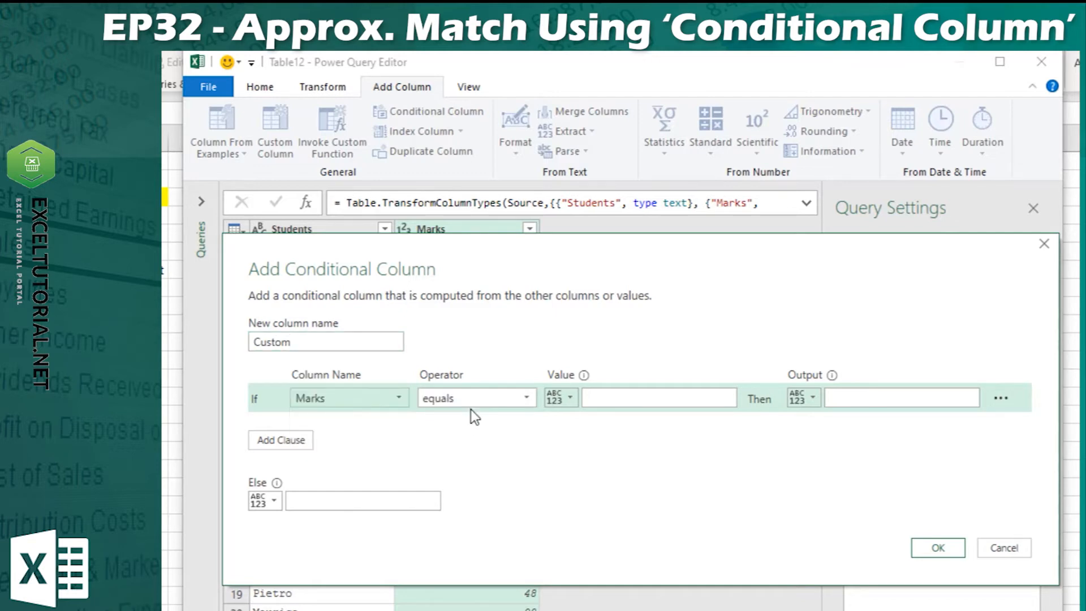
left_click(478, 403)
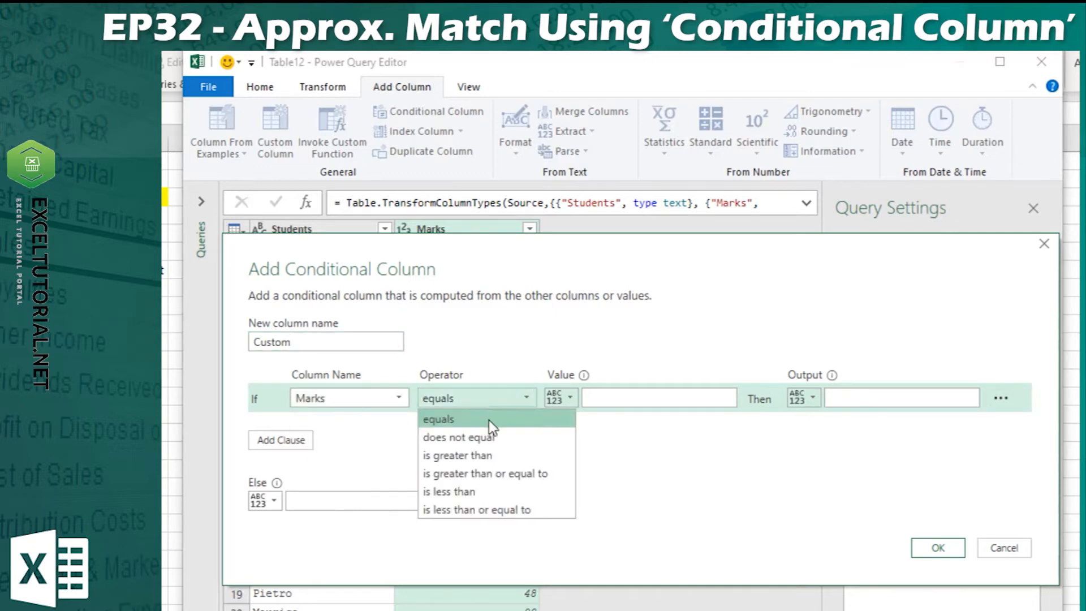
left_click(511, 474)
left_click(672, 390)
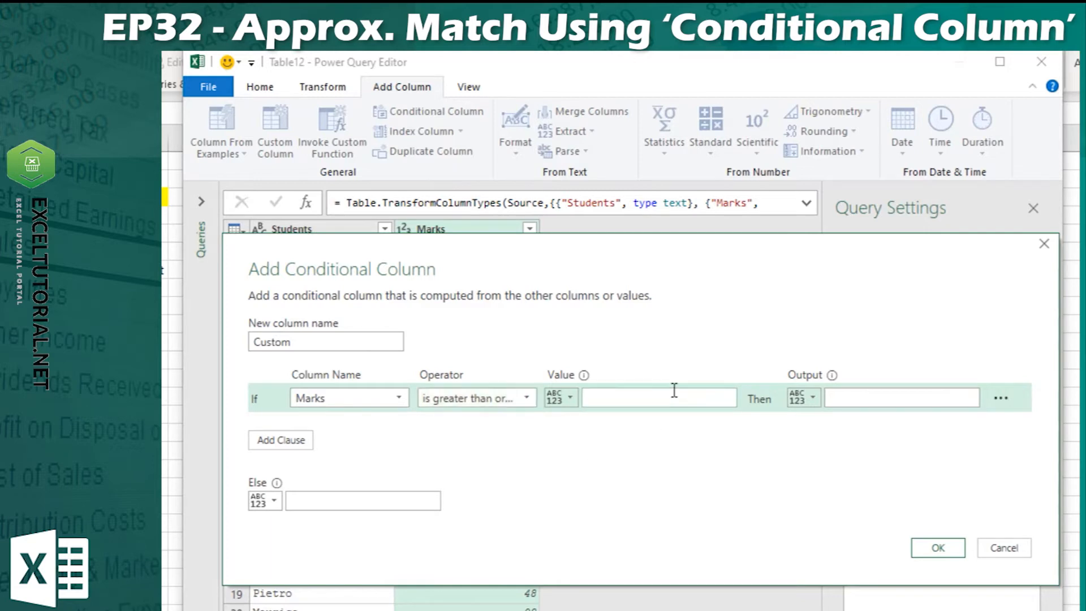
type("90")
key("Tab")
key("Tab")
type("Topper")
Add an else-if clause that outputs Excellent when Marks is greater than or equal to 70
left_click(298, 443)
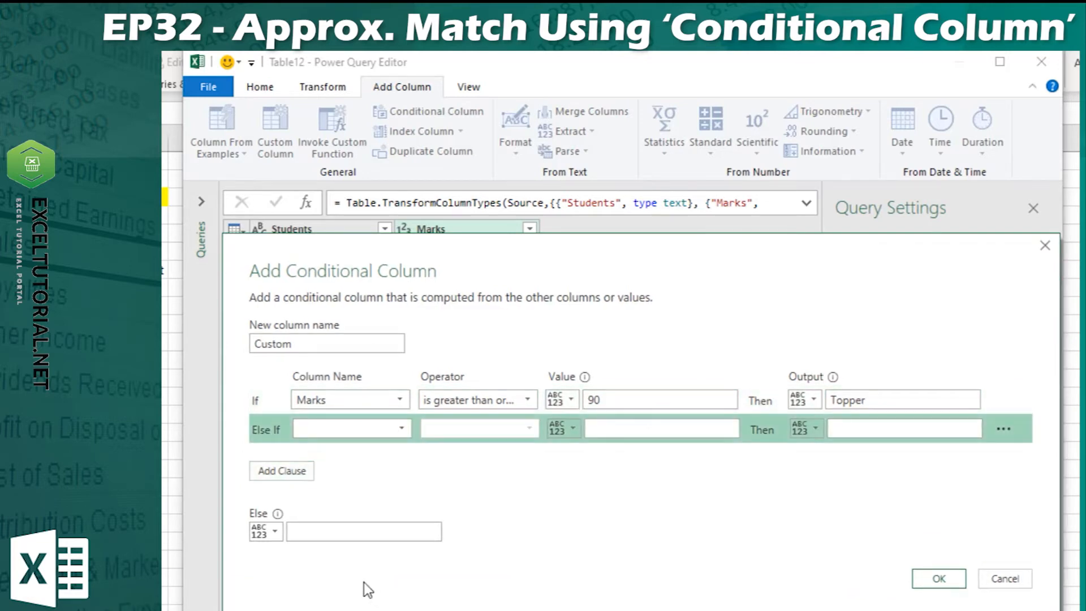
left_click(376, 429)
left_click(310, 466)
left_click(529, 428)
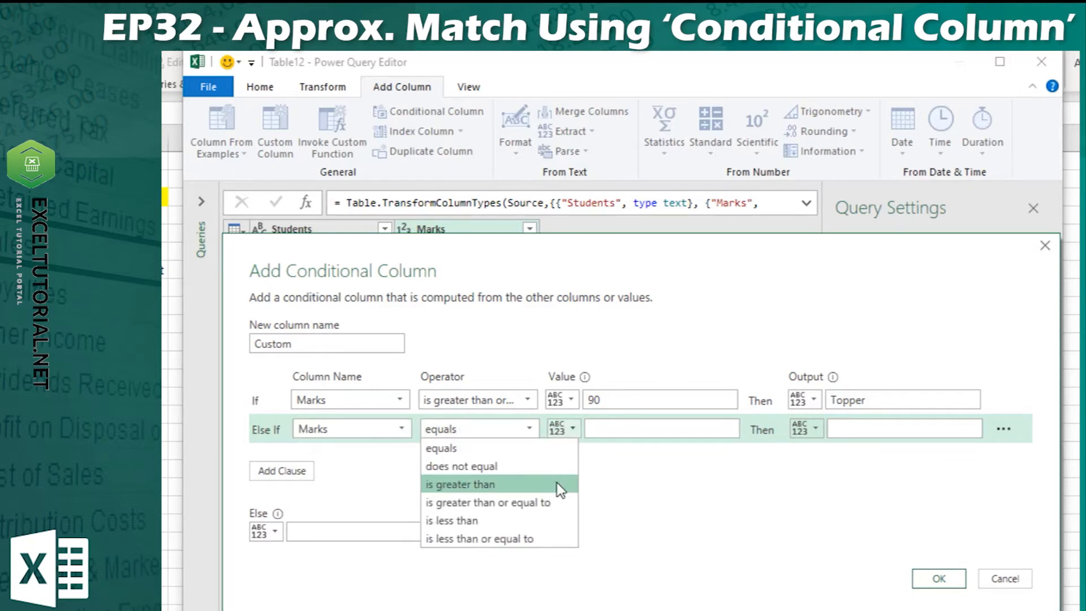
left_click(556, 502)
left_click(655, 431)
type("70")
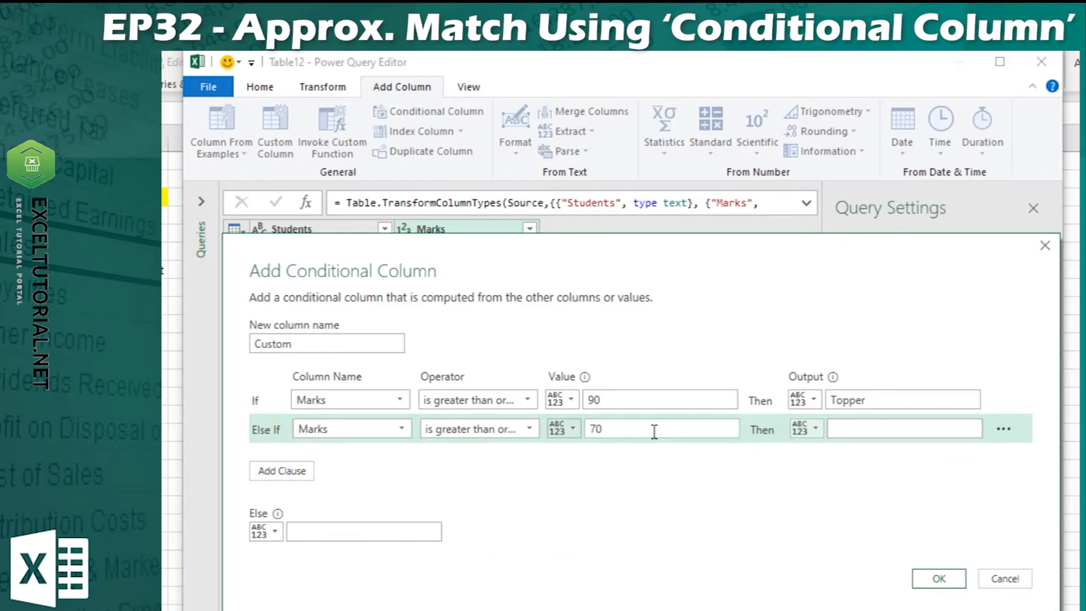
left_click(865, 430)
type("Excellent")
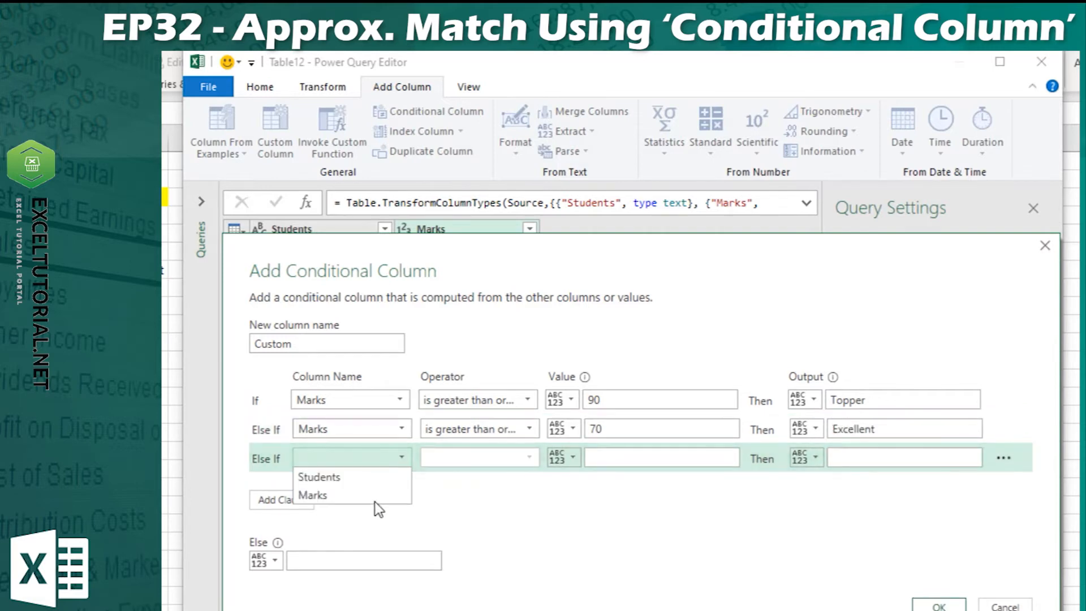
Fill in another else-if clause that outputs Pass when Marks is greater than or equal to 33
left_click(364, 496)
left_click(480, 457)
left_click(487, 523)
left_click(605, 457)
type("33")
left_click(899, 457)
type("Pass")
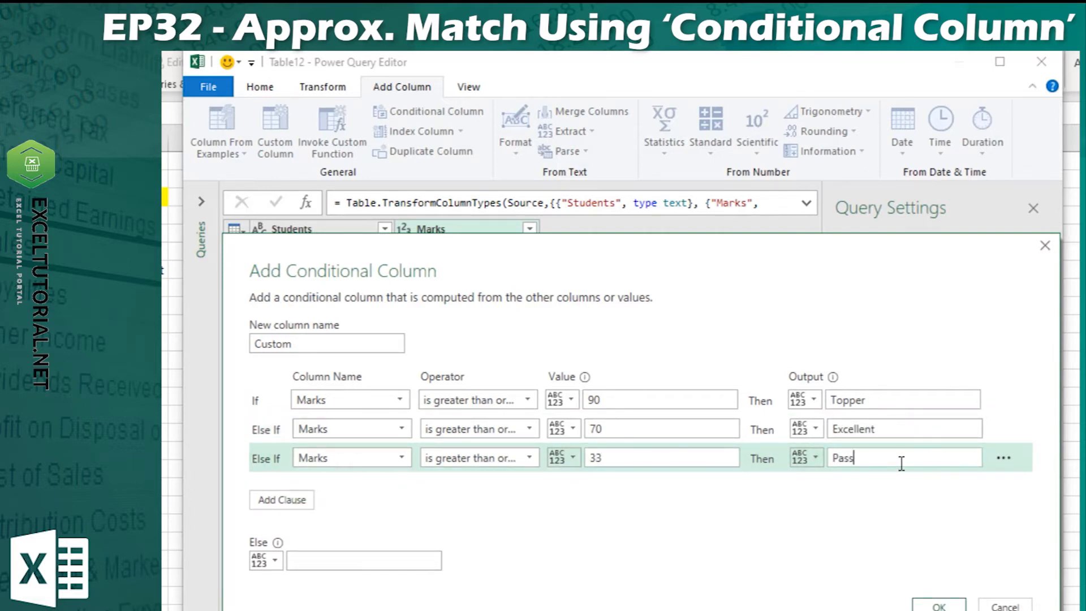
Add an else-if clause that outputs Fail when Marks is greater than or equal to 20
left_click(282, 500)
left_click(599, 529)
left_click(362, 487)
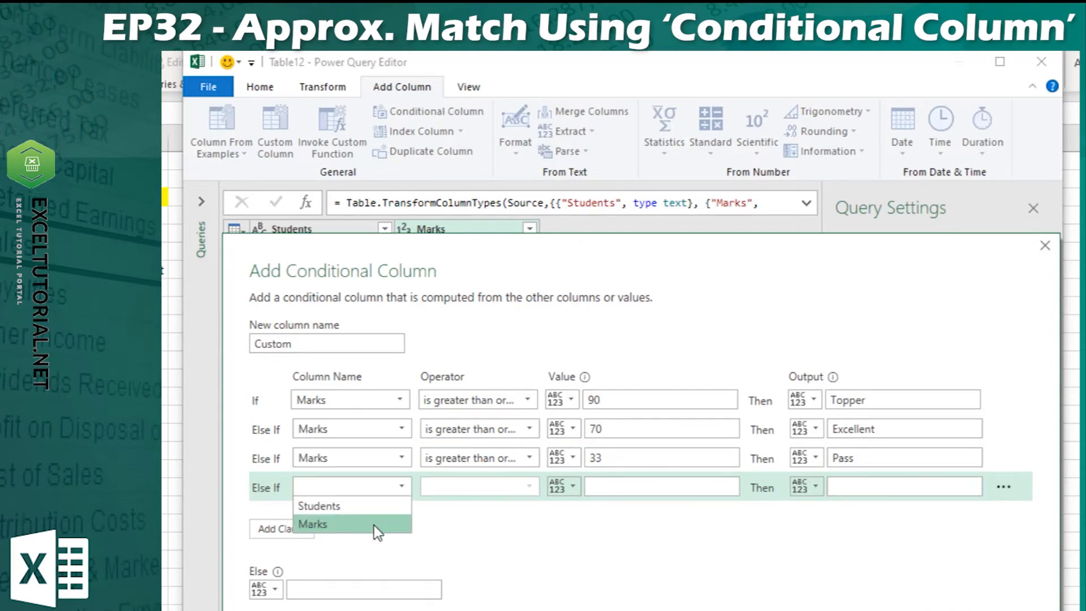
left_click(374, 522)
left_click(480, 486)
left_click(502, 560)
left_click(631, 491)
type("20")
left_click(837, 487)
type("Fail")
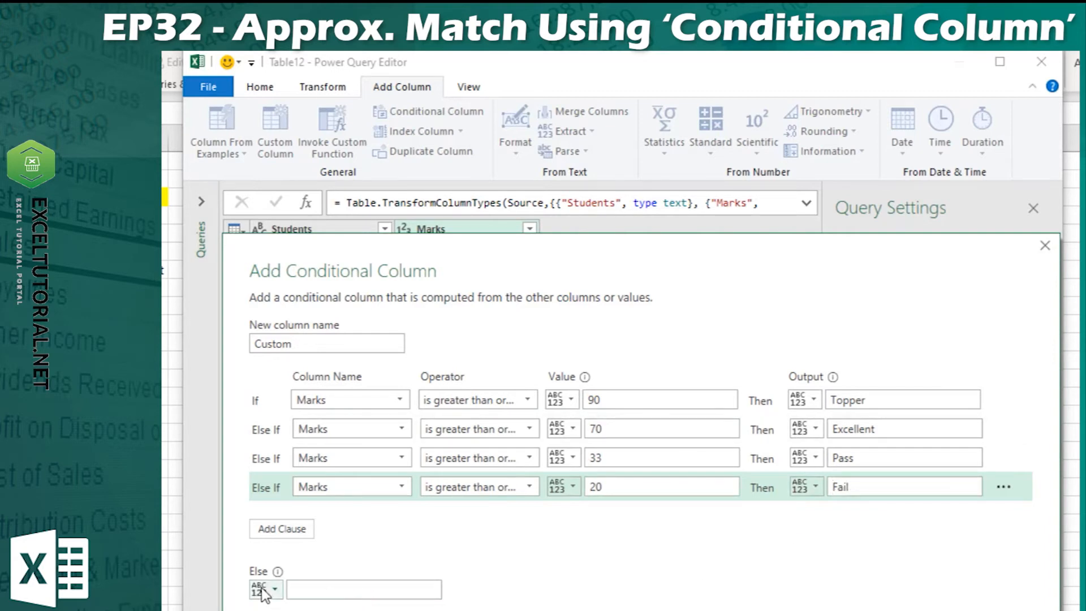
Set the else output to Terrible and create the conditional column
left_click(298, 591)
type("Terrible")
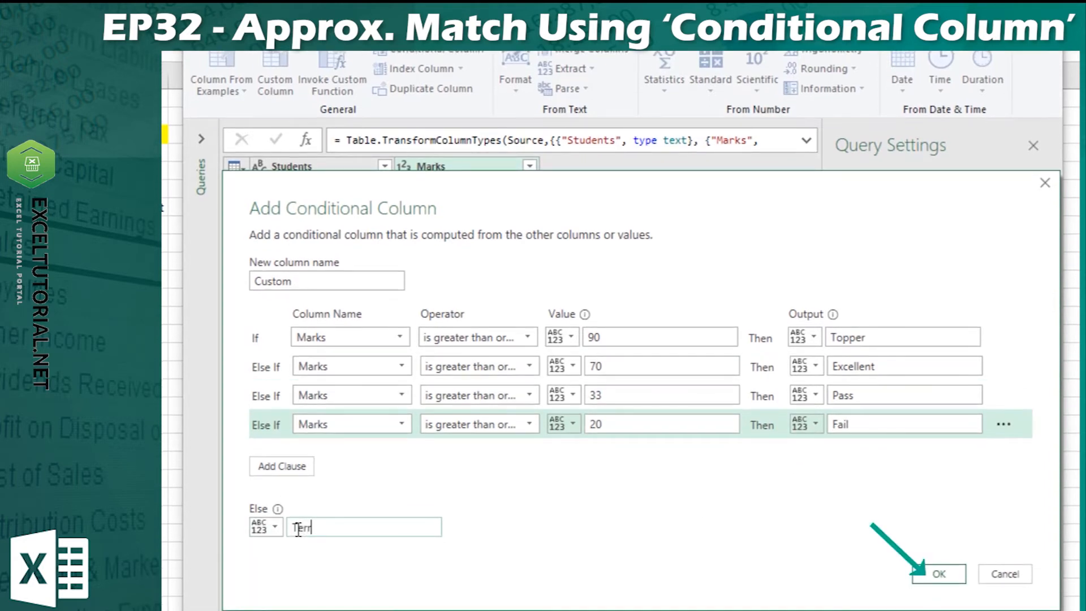
left_click(928, 574)
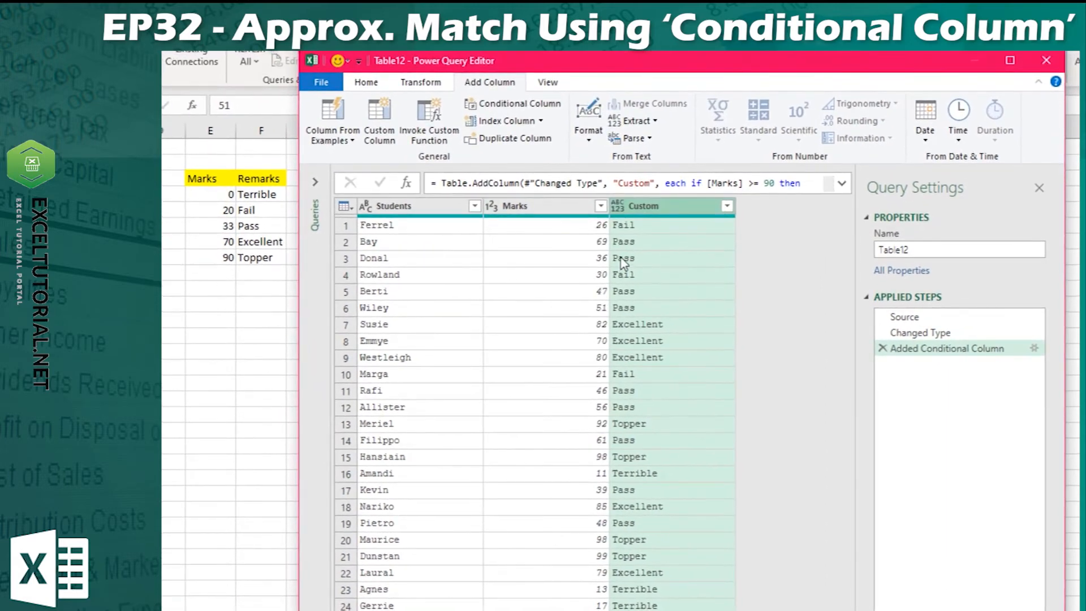
Check the remarks in the new Custom column against each student's marks and display the column's full formula
left_click(635, 243)
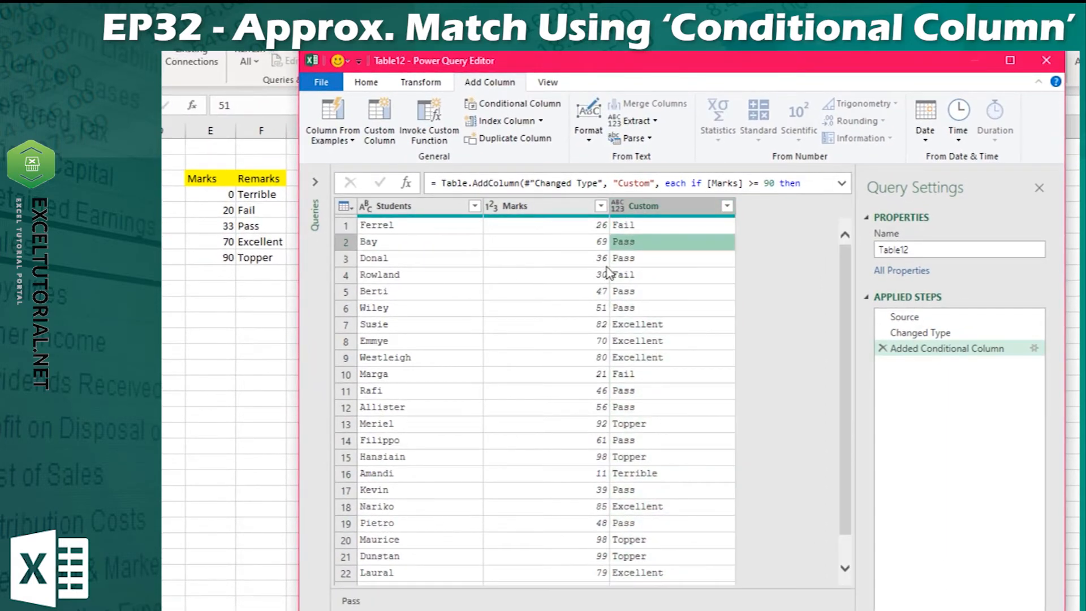
left_click(632, 276)
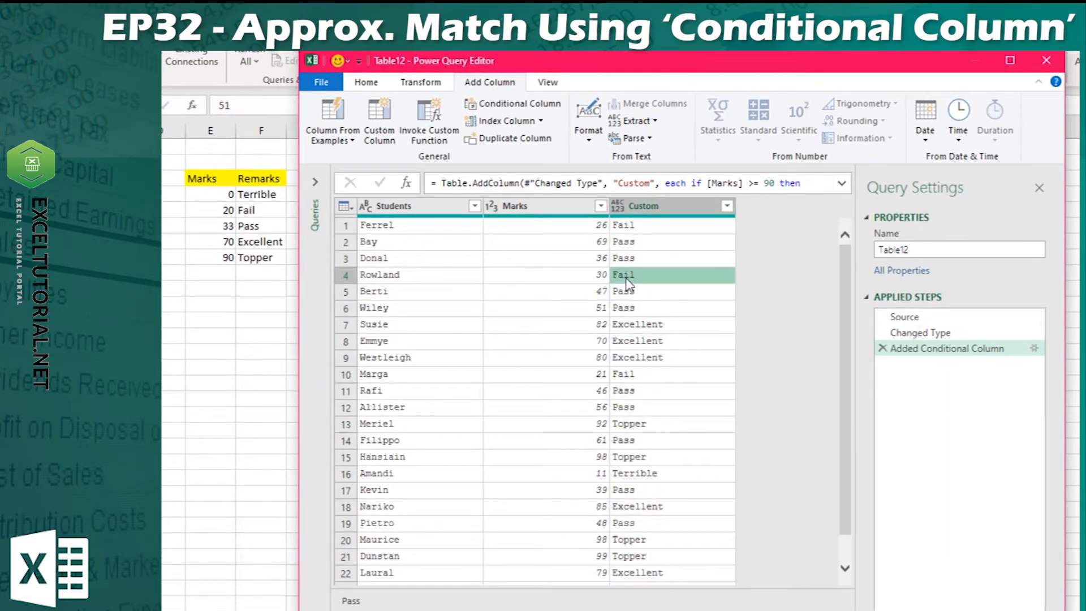
left_click(627, 292)
left_click(629, 309)
left_click(622, 439)
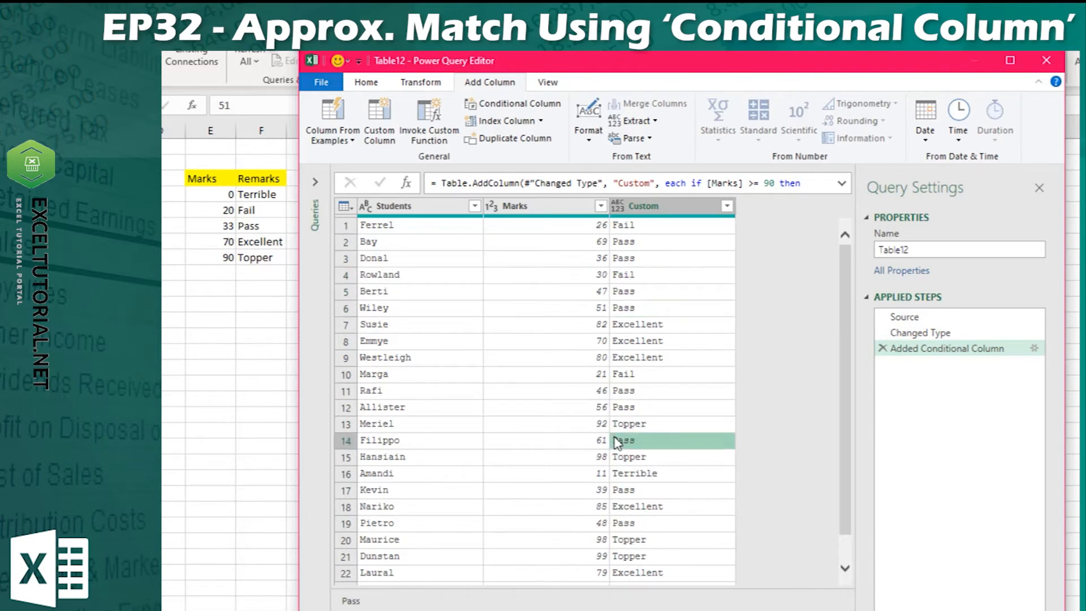
scroll(647, 561, "down", 1)
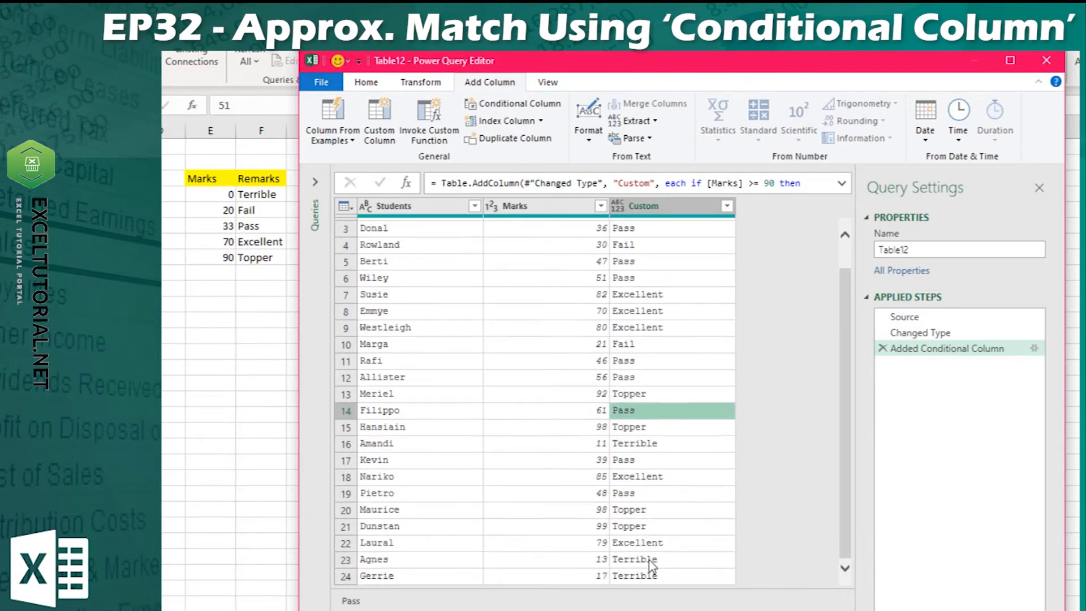
left_click(654, 446)
left_click(537, 459)
left_click(627, 543)
left_click(625, 576)
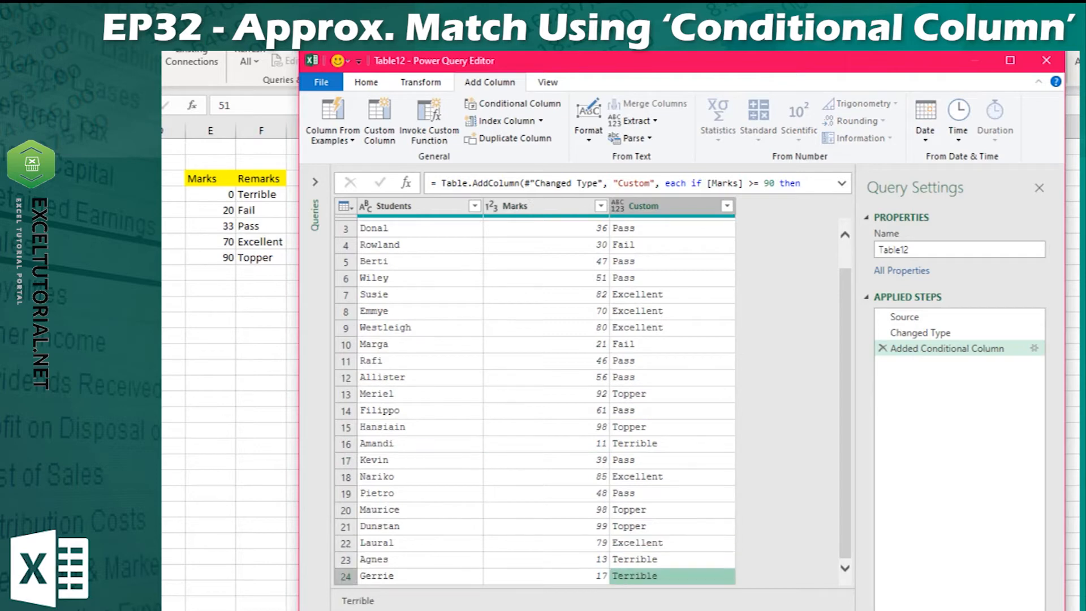
scroll(635, 484, "up", 1)
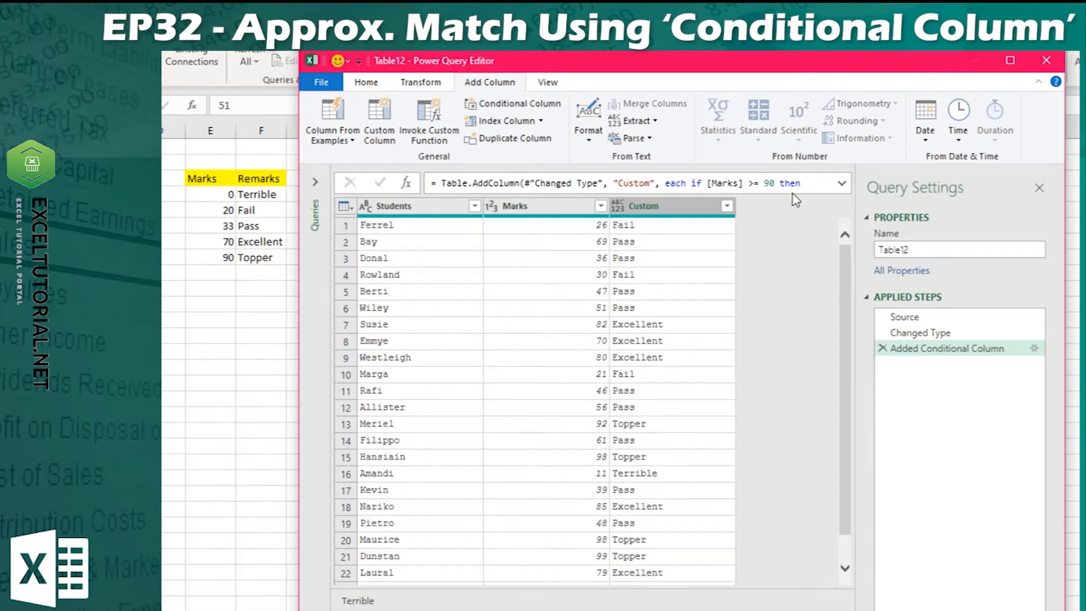
left_click(842, 184)
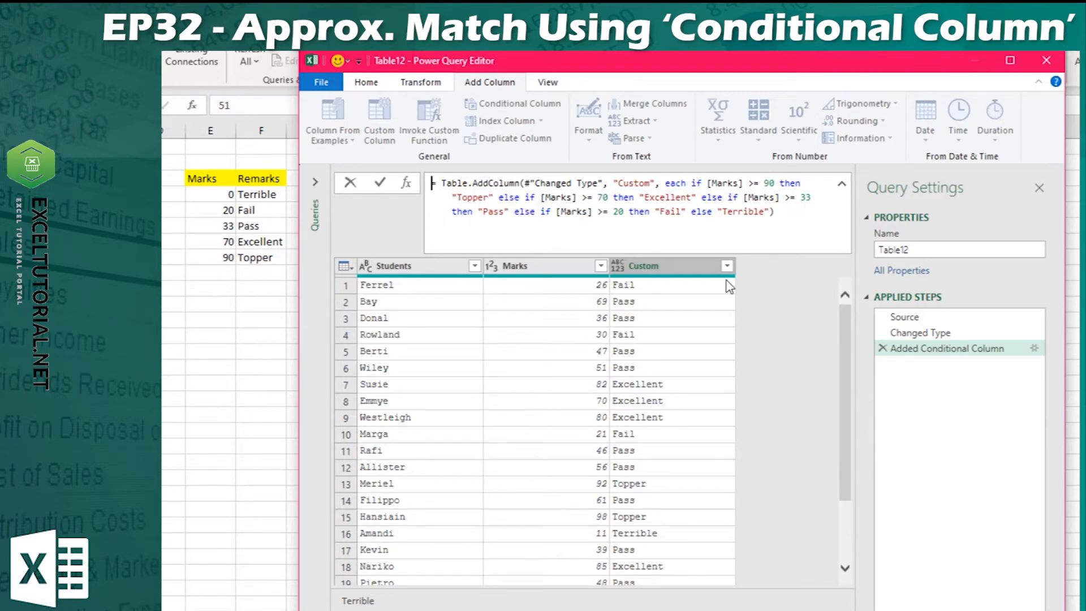
Edit the conditional column step, reordering its clauses to 20 Fail, 33 Pass, 70 Excellent and 90 Topper, and apply it
left_click(1035, 349)
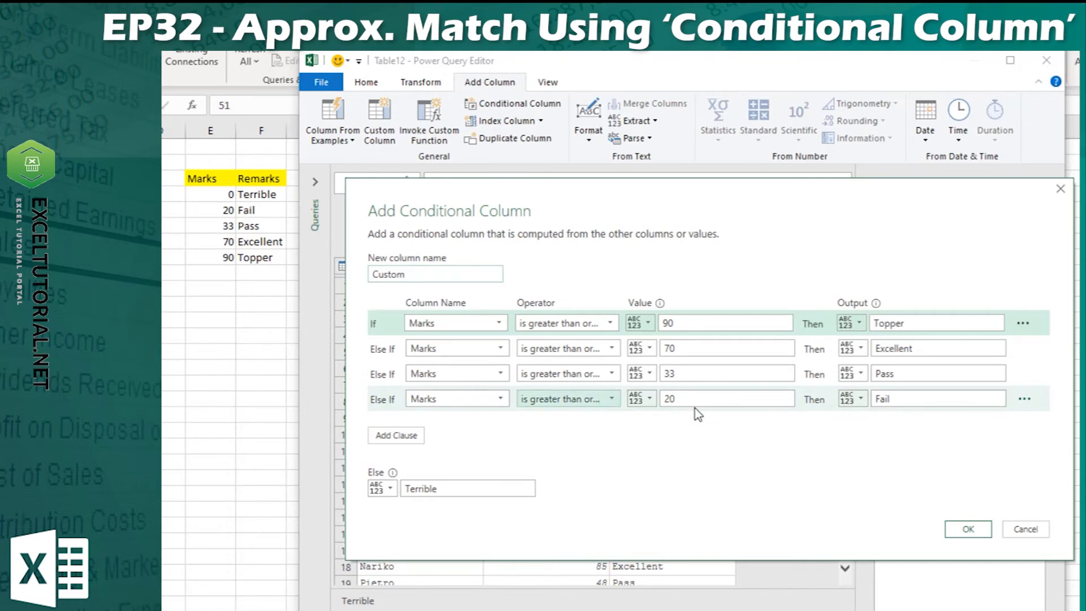
left_click(1024, 400)
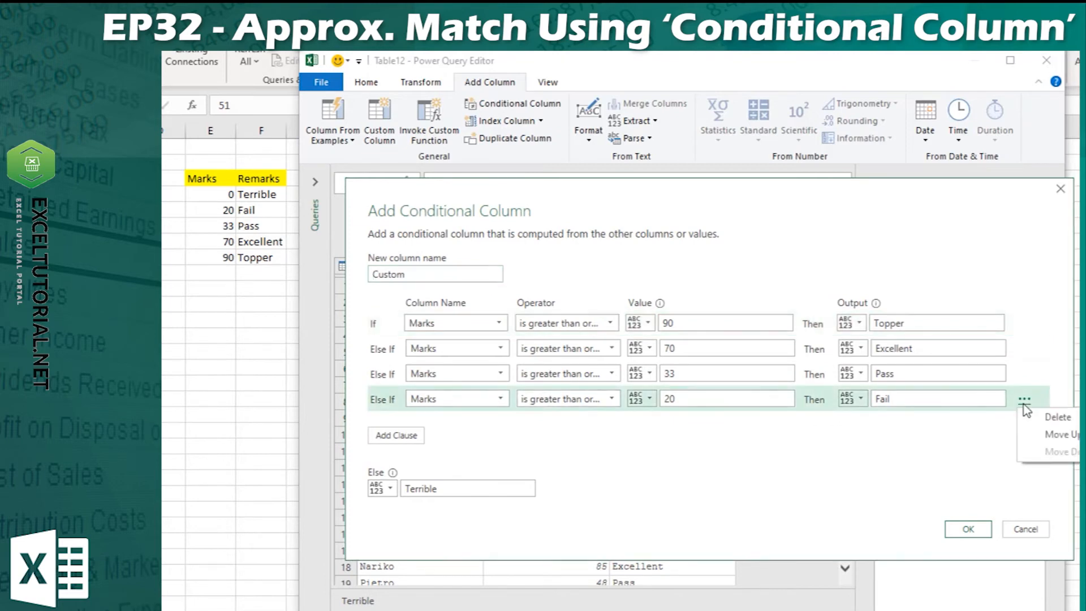
left_click(1043, 435)
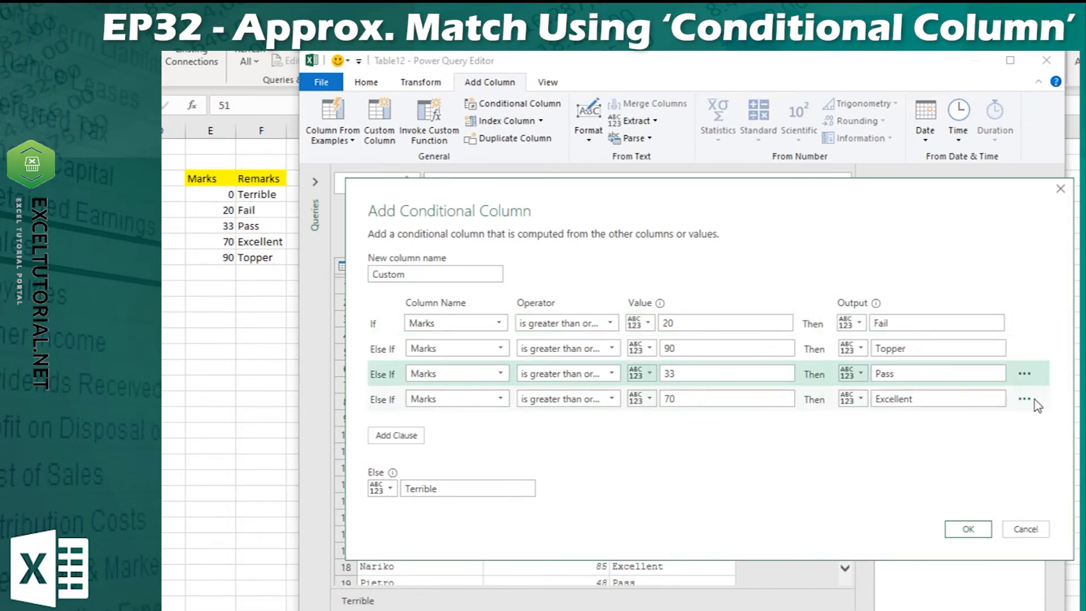
left_click(1024, 373)
left_click(1057, 410)
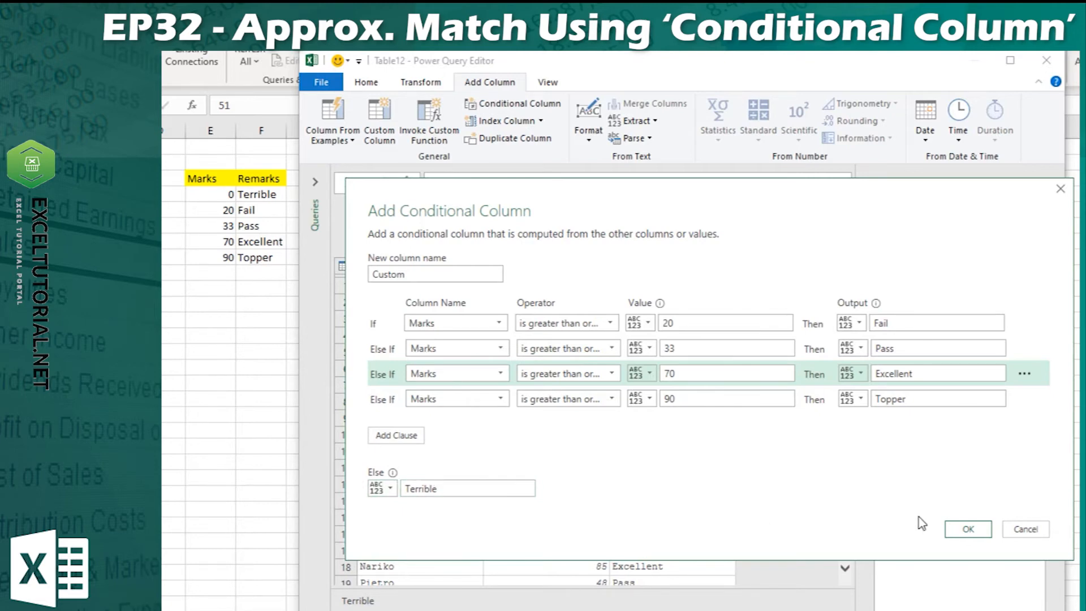
left_click(978, 531)
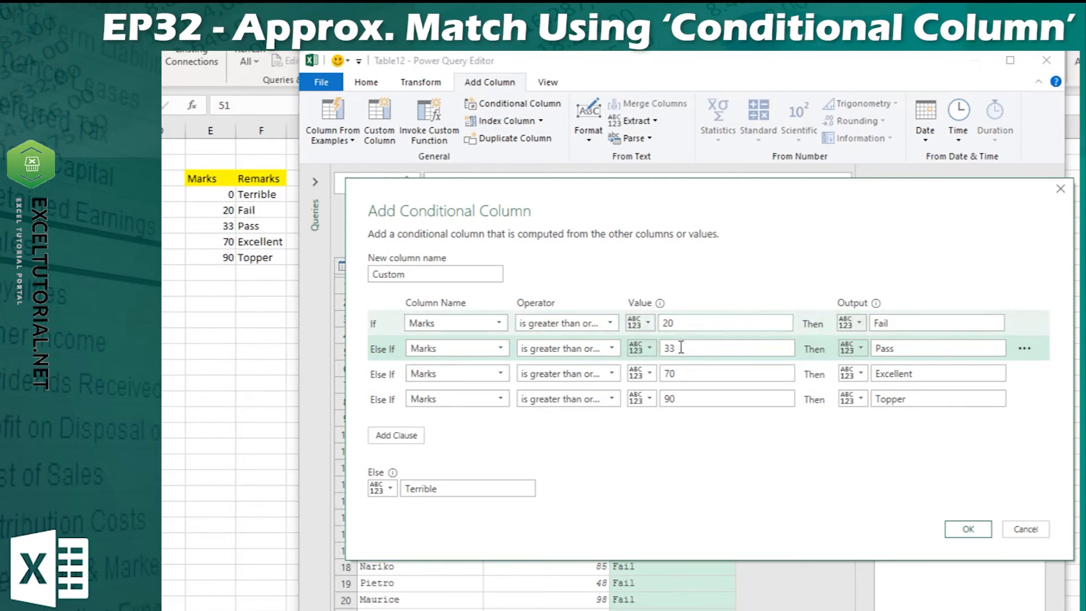
Compare the ascending clause order and the else output with the column's formula and the students' marks and remarks
left_click_drag(781, 198, 1073, 165)
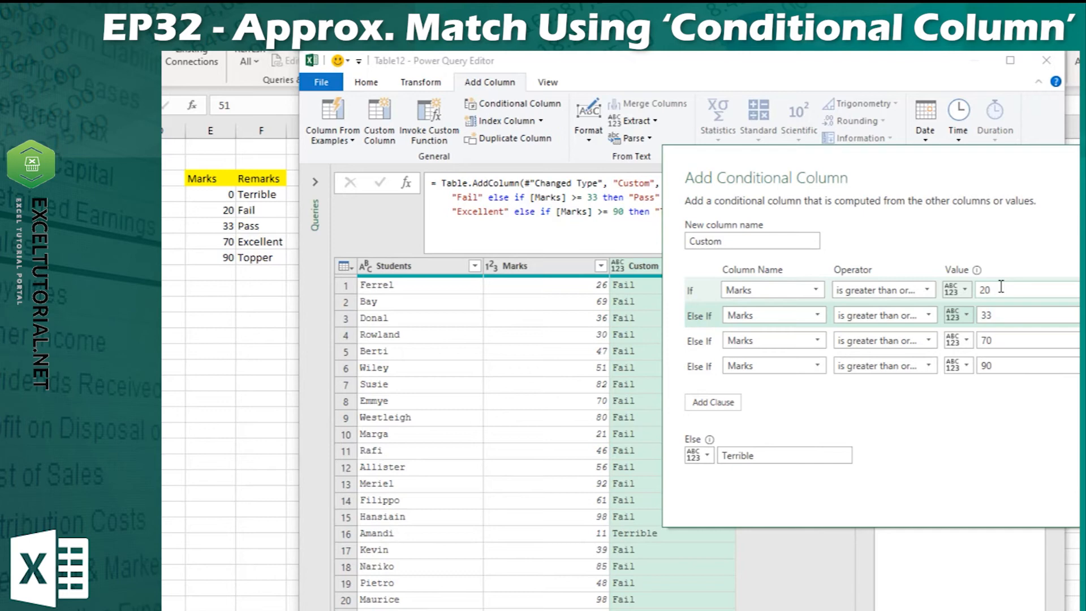
left_click_drag(1036, 159, 824, 157)
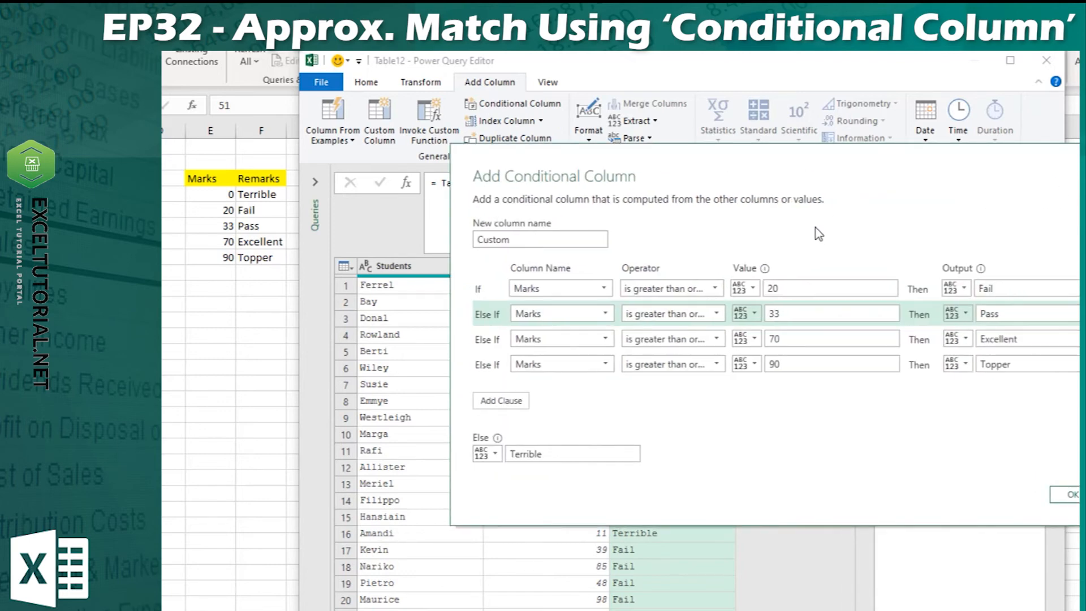
left_click_drag(866, 154, 1045, 199)
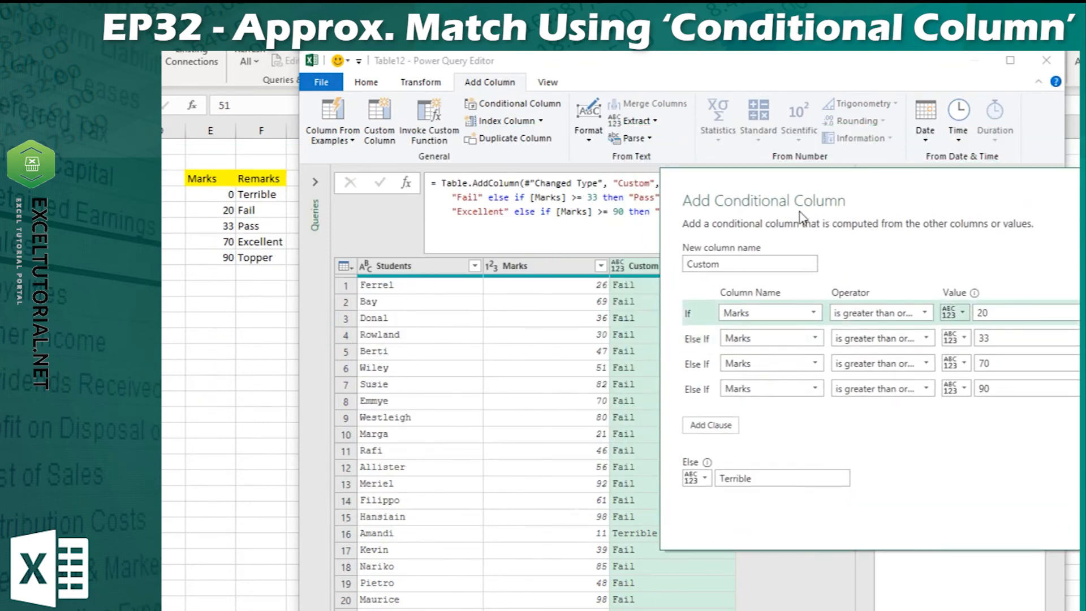
left_click_drag(812, 213, 935, 198)
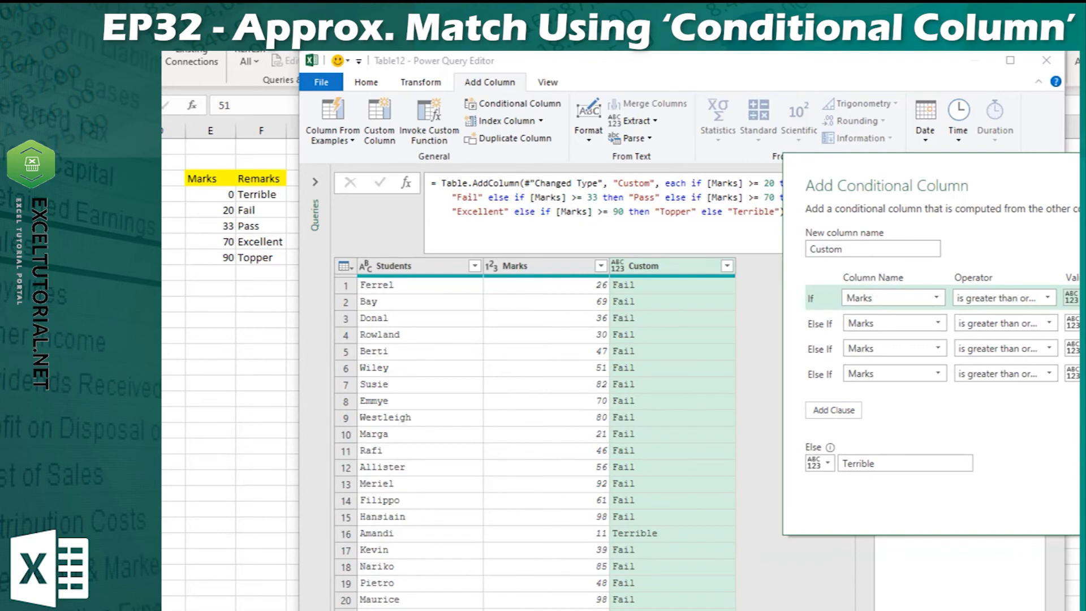
left_click_drag(918, 471, 826, 472)
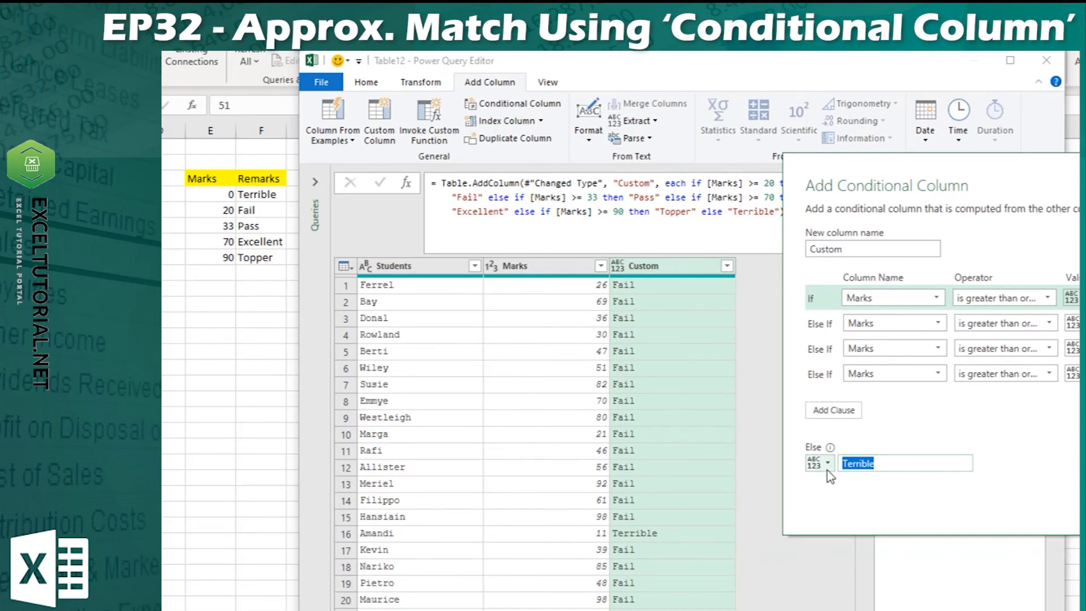
Move the clause for marks of 90 or more, Topper, up to the first position
left_click_drag(1015, 184, 435, 182)
left_click(900, 377)
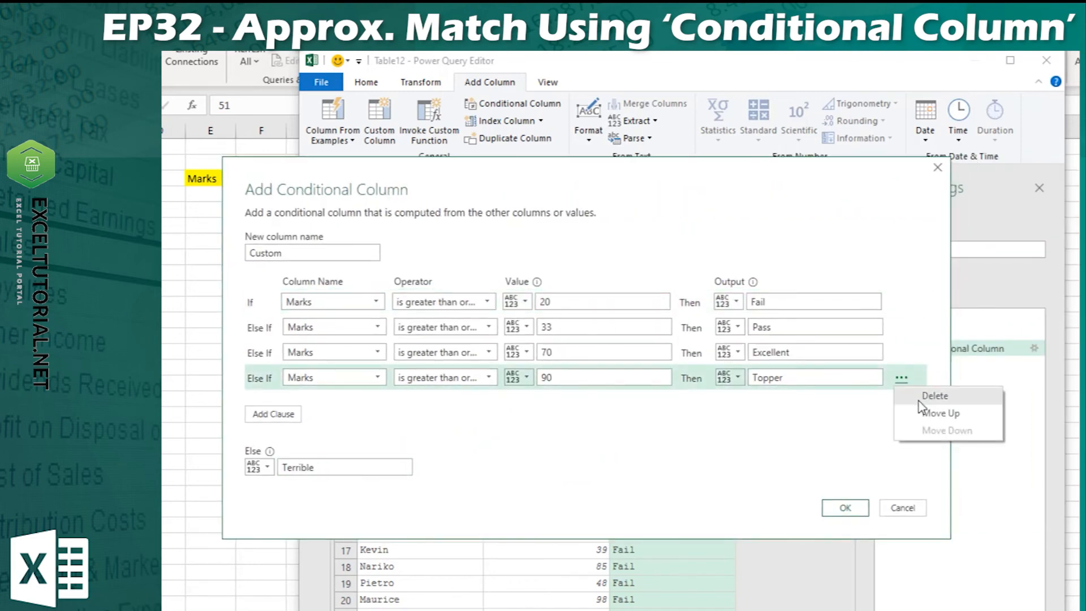
left_click(927, 410)
left_click(902, 353)
left_click(917, 387)
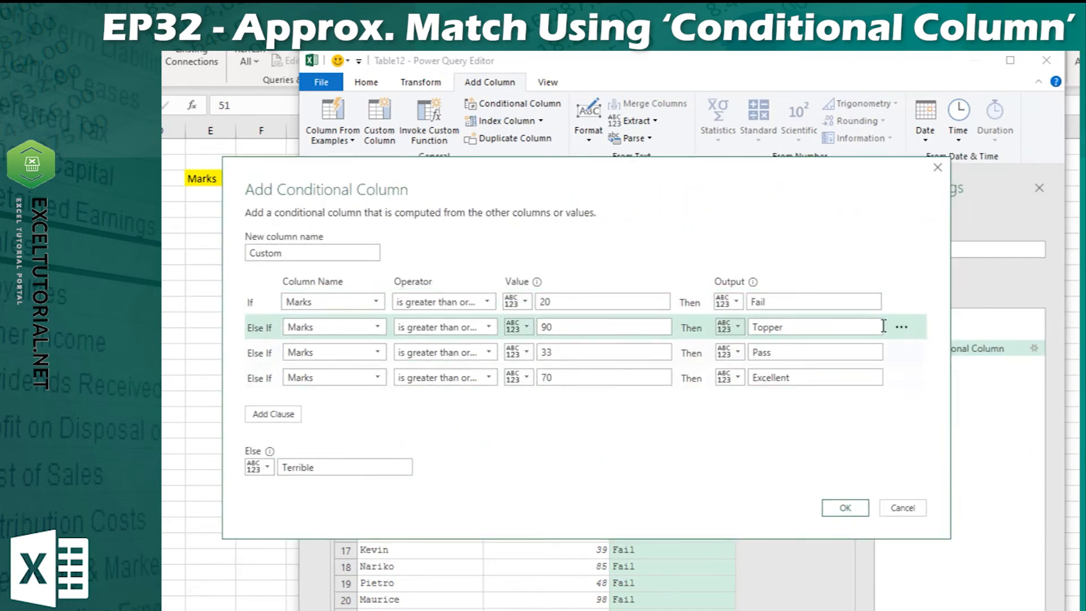
left_click(901, 327)
left_click(927, 362)
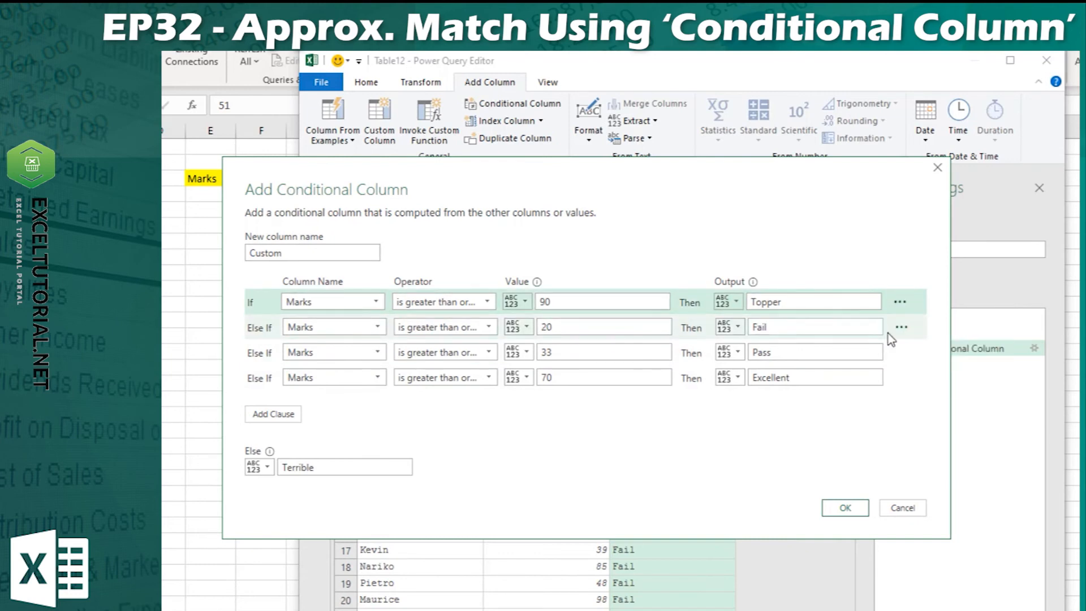
Move the 70 Excellent clause to second place and the 33 Pass clause to third, and apply the new order
left_click(901, 377)
left_click(914, 412)
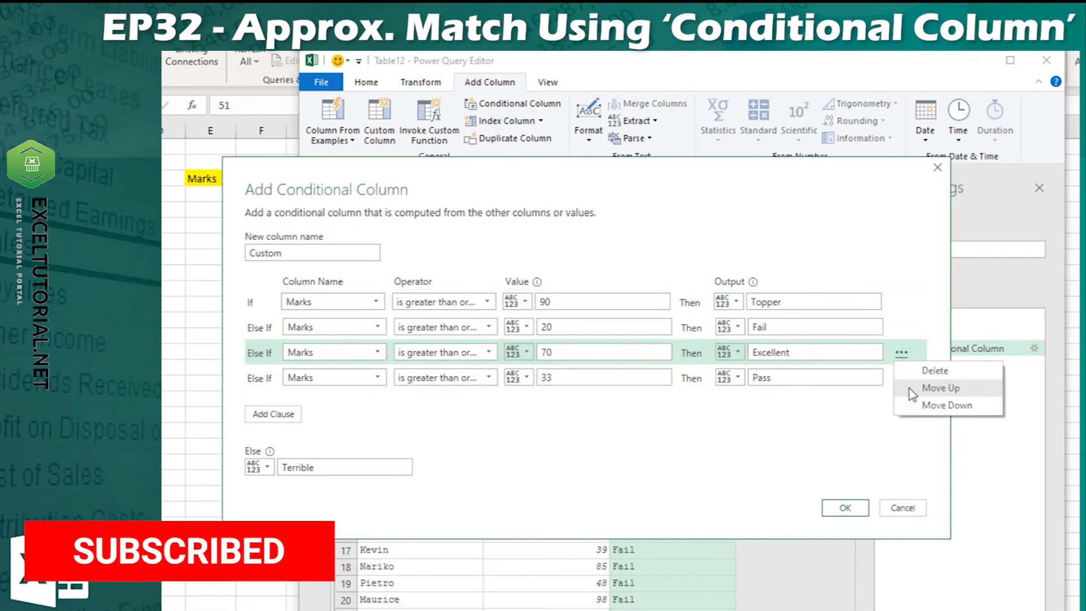
left_click(901, 351)
left_click(927, 388)
left_click(901, 377)
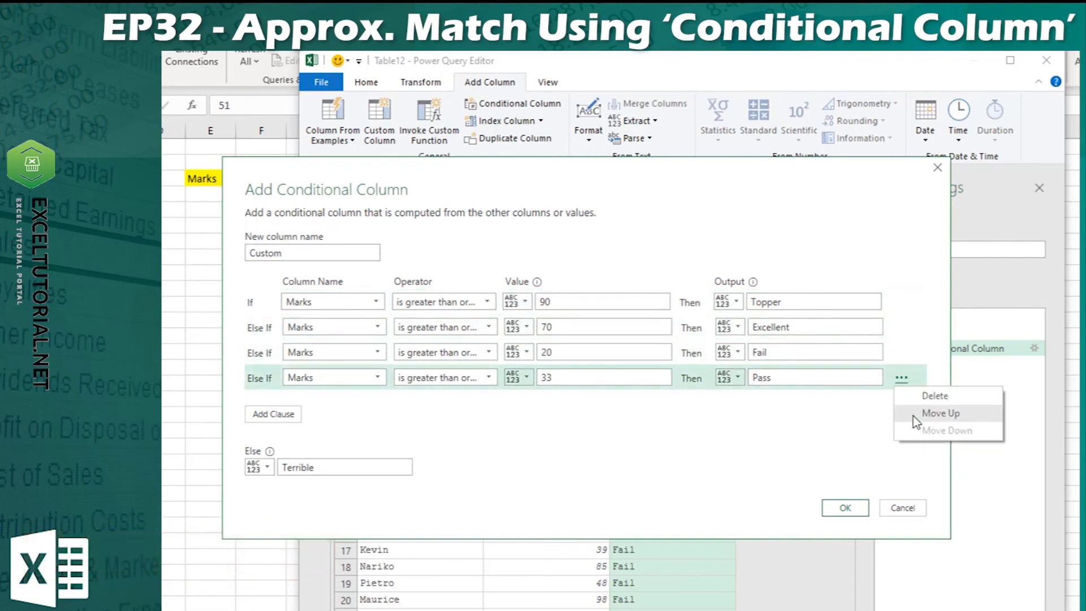
left_click(912, 414)
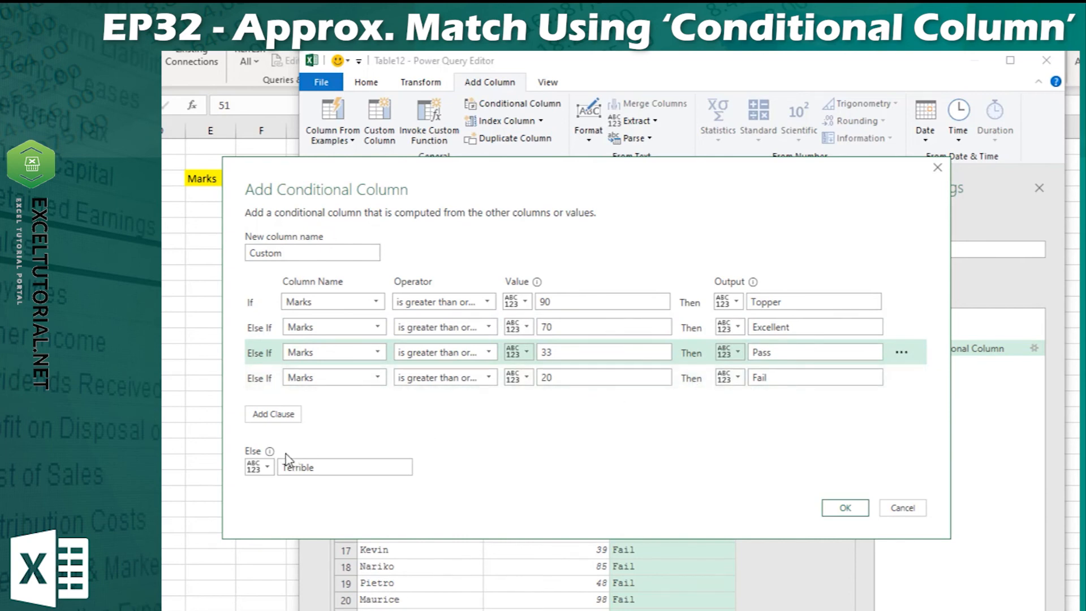
left_click(846, 508)
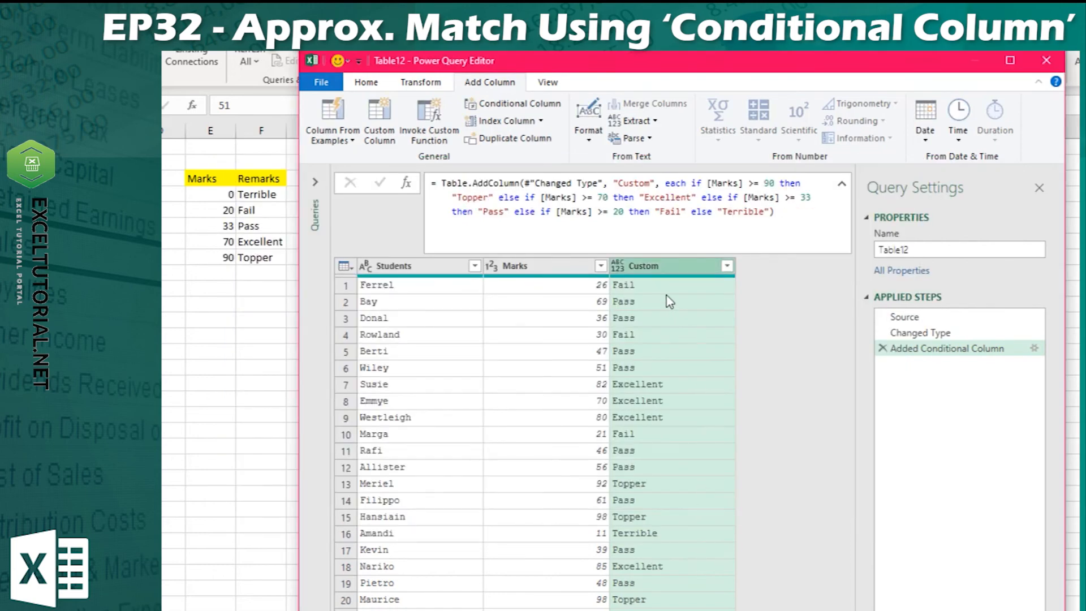
Reopen the settings of the Added Conditional Column step and review its clauses in descending order
left_click(1033, 348)
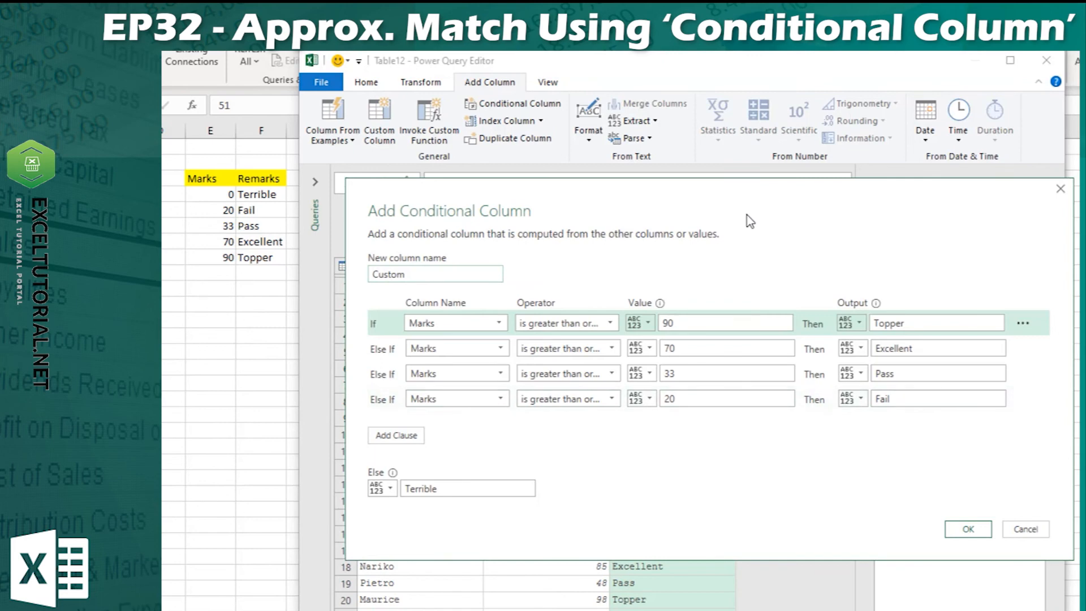
left_click_drag(762, 206, 714, 192)
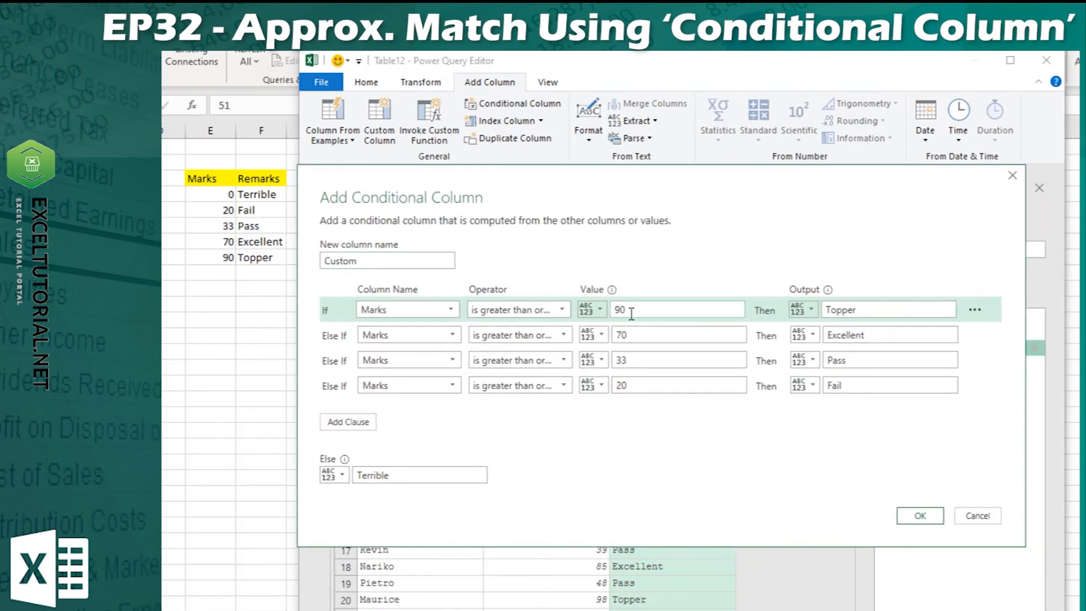